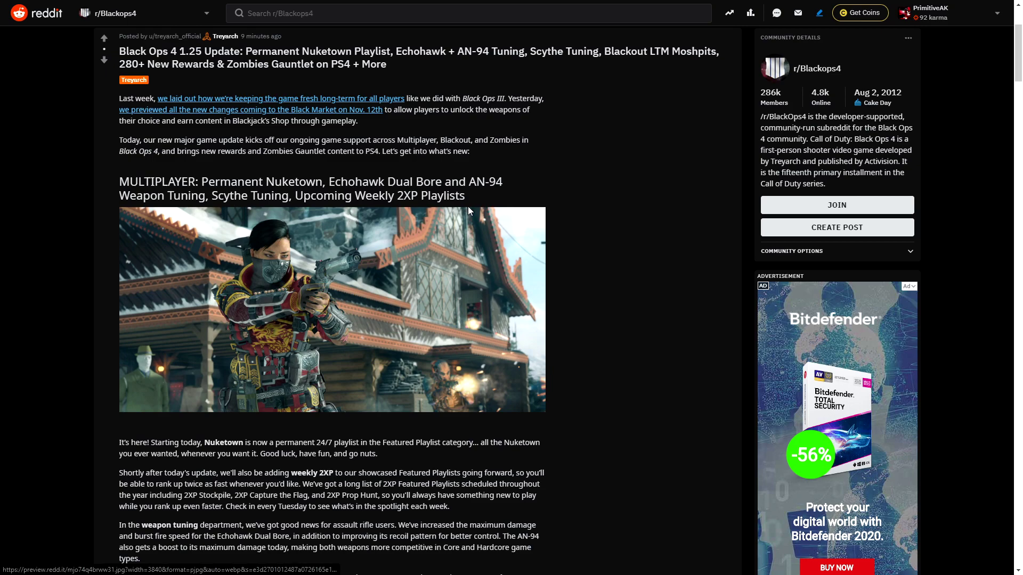
pyautogui.scroll(-2, 423, 195)
pyautogui.scroll(-3, 435, 192)
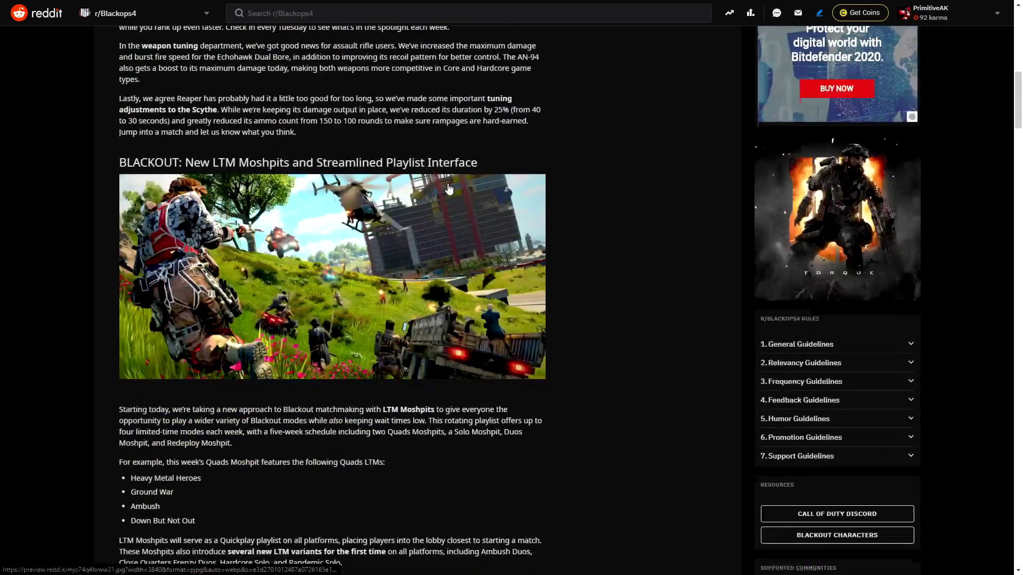
pyautogui.scroll(-2, 449, 190)
pyautogui.scroll(-4, 448, 189)
pyautogui.scroll(-1, 450, 176)
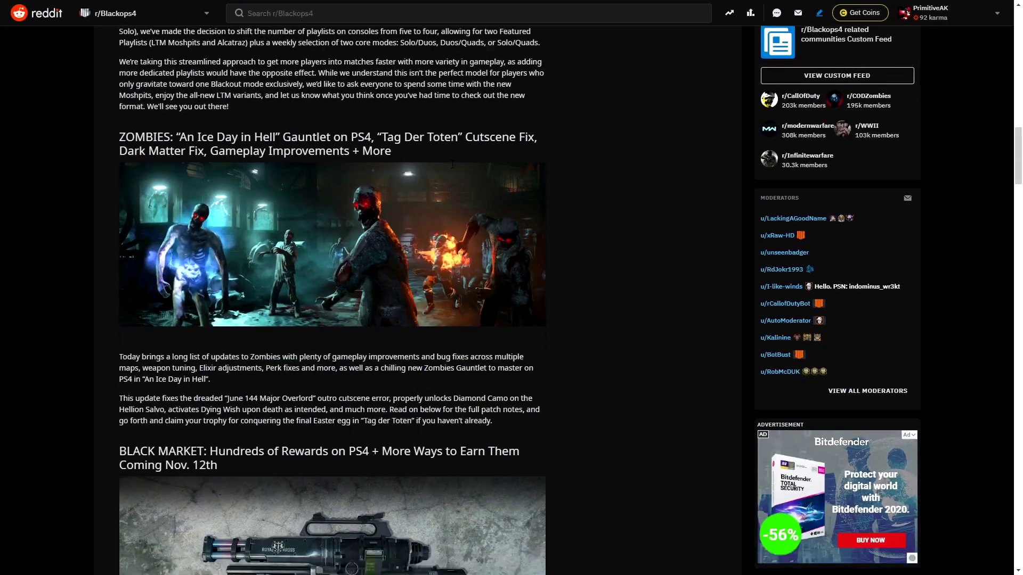
pyautogui.scroll(-4, 452, 164)
pyautogui.scroll(-1, 451, 164)
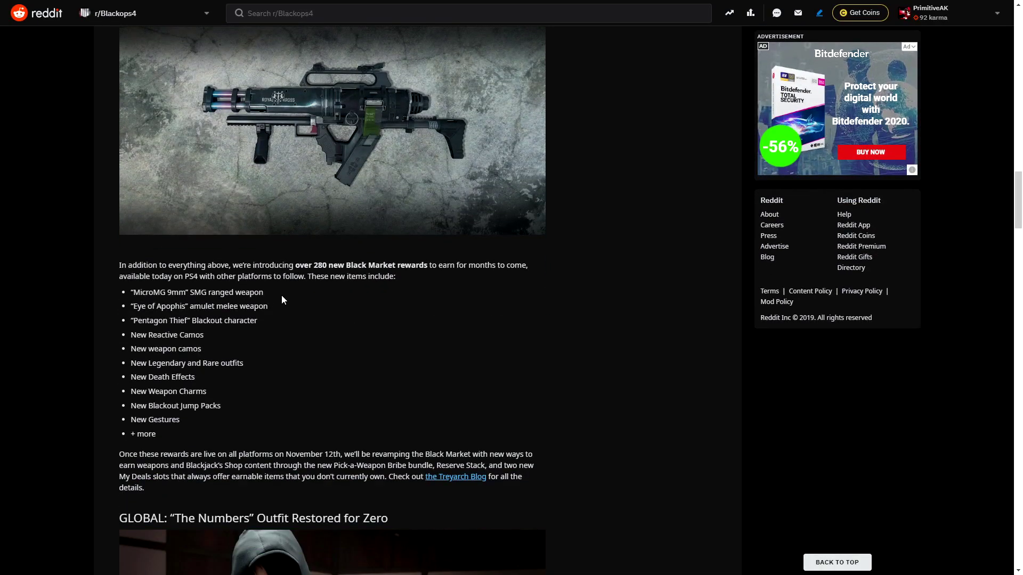
# Step: Briefly highlight the new rewards intro line and the outfit-restored-for-Zero heading, then deselect
pyautogui.moveTo(128, 292); pyautogui.dragTo(253, 293)
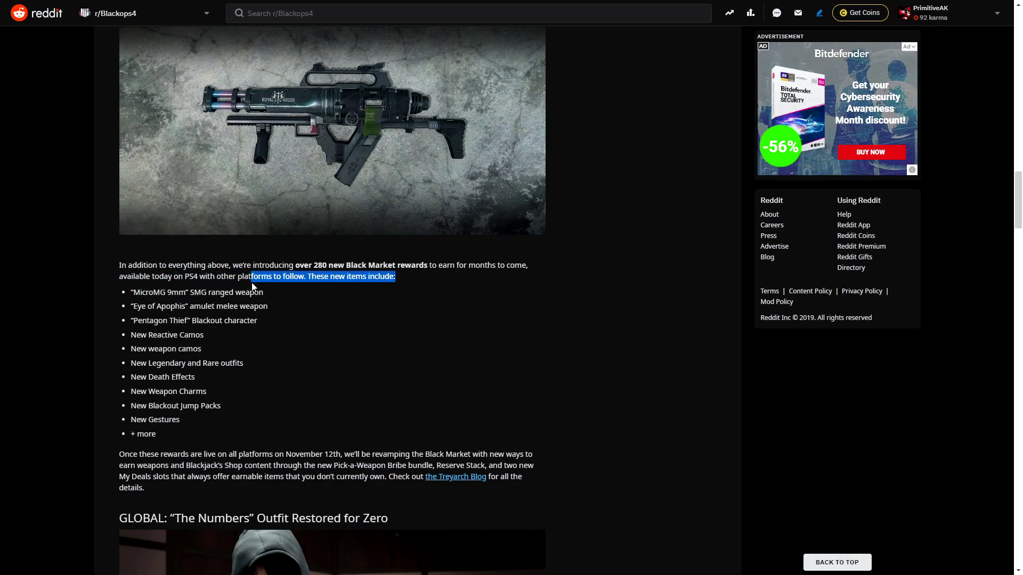
pyautogui.click(234, 302)
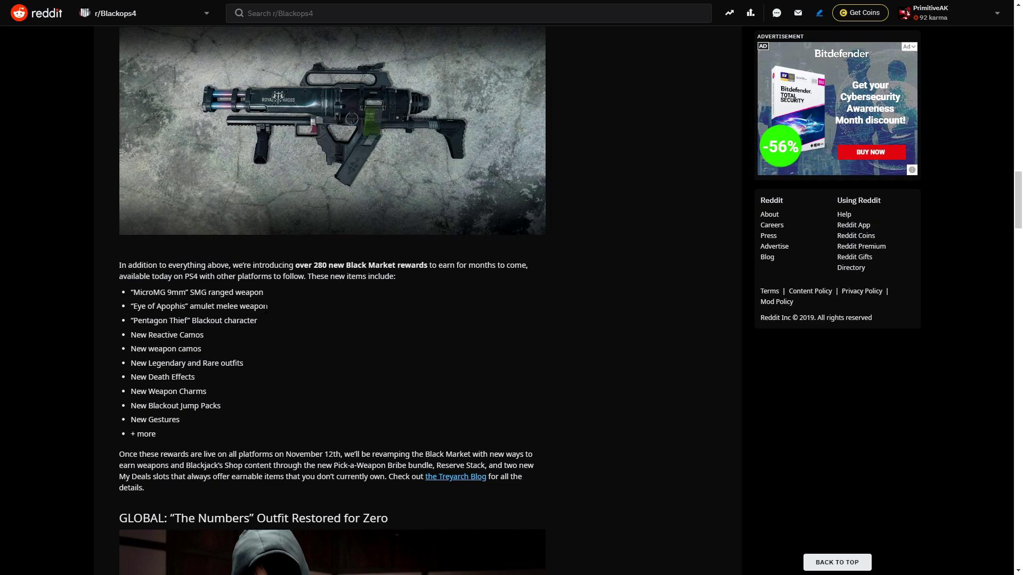
pyautogui.scroll(-2, 269, 304)
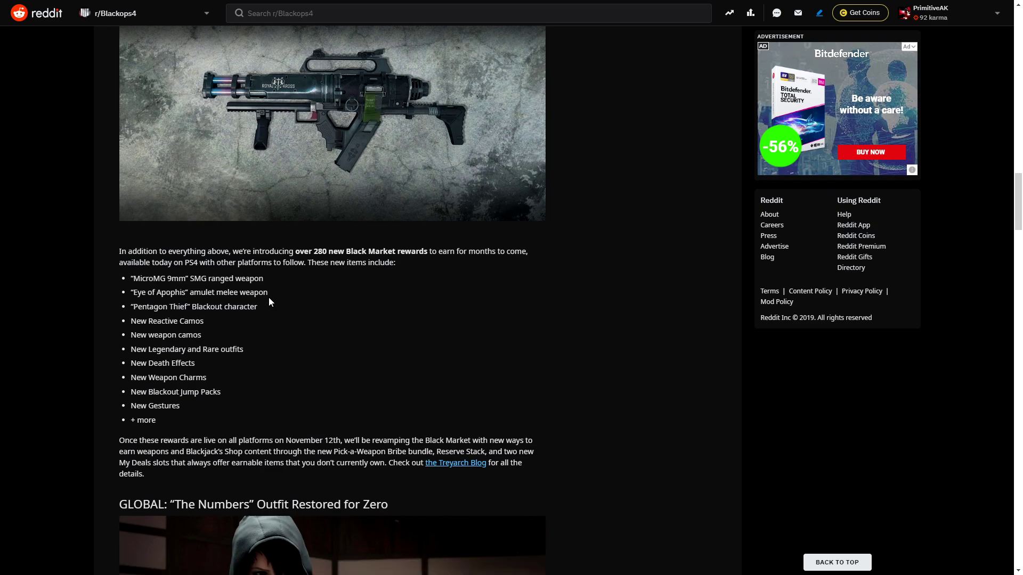
pyautogui.scroll(-3, 206, 210)
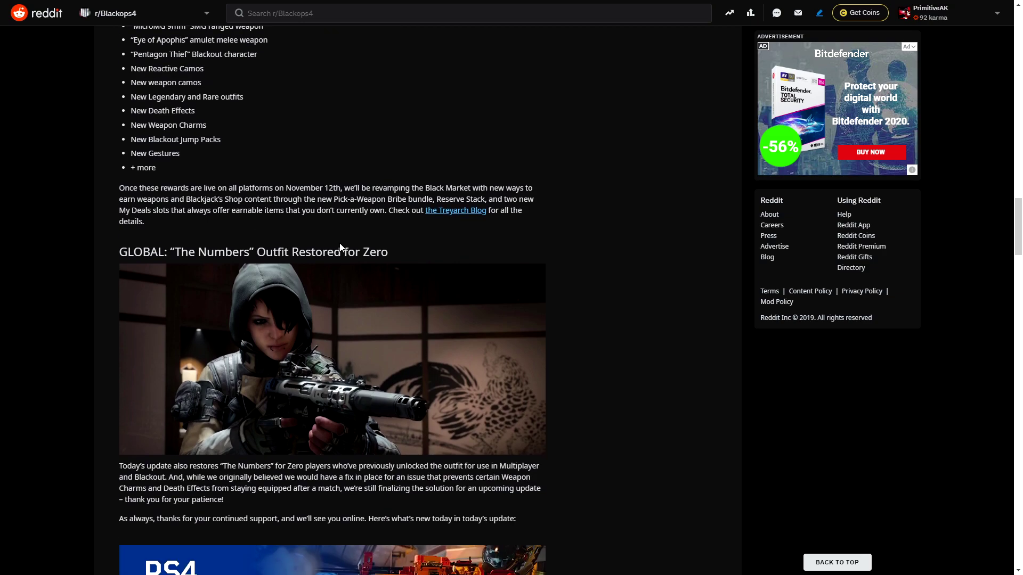
pyautogui.moveTo(207, 252); pyautogui.dragTo(394, 250)
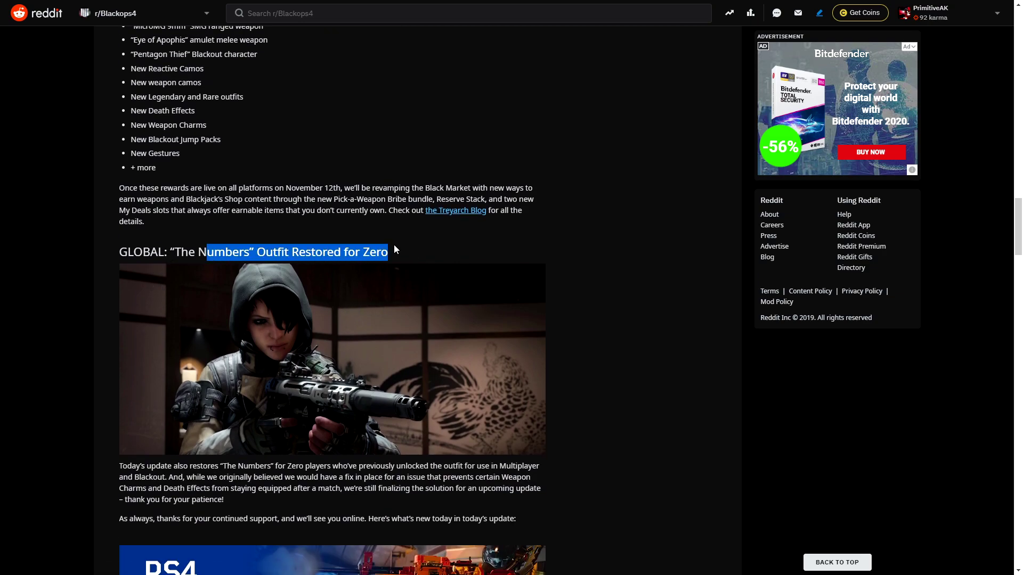
pyautogui.click(368, 228)
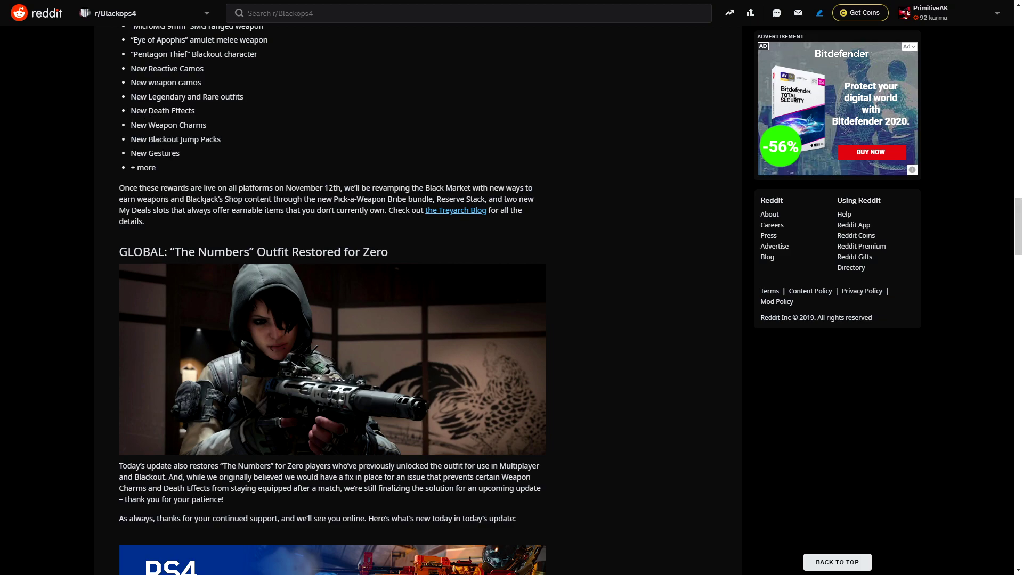
pyautogui.scroll(-3, 359, 128)
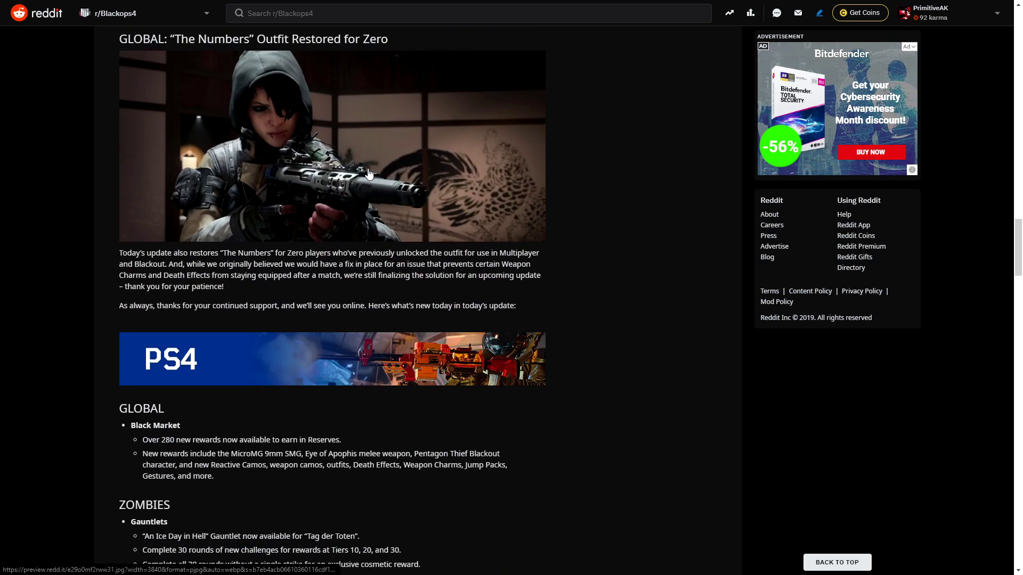
pyautogui.scroll(-2, 359, 129)
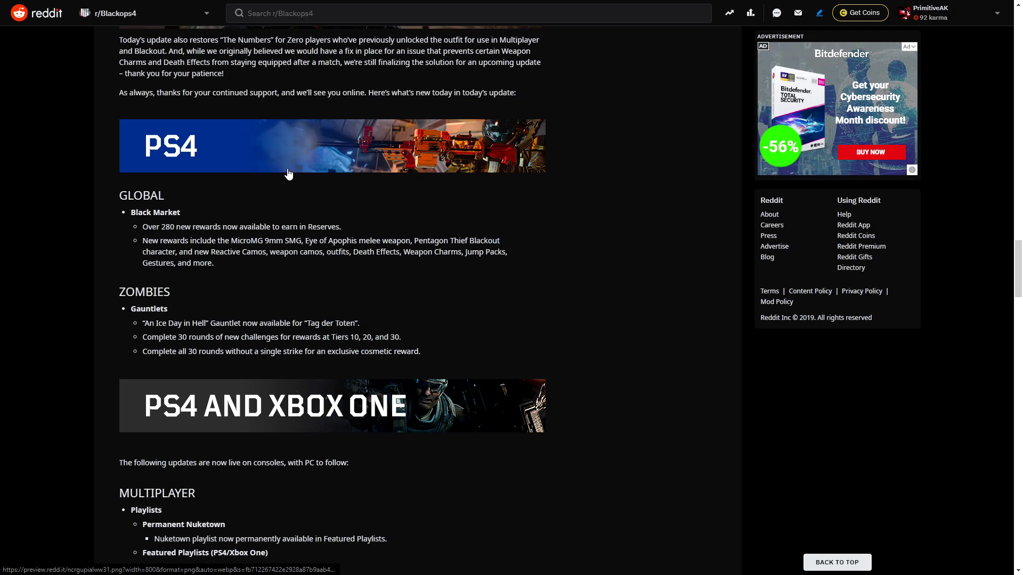
pyautogui.scroll(-3, 285, 176)
pyautogui.scroll(-2, 283, 173)
pyautogui.scroll(1, 276, 180)
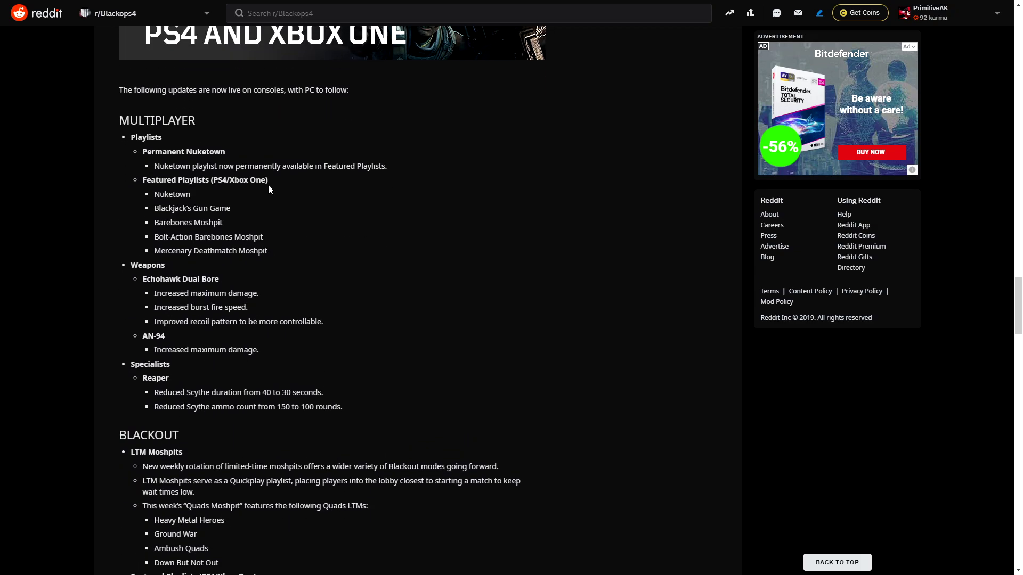
# Step: Briefly highlight the permanent Nuketown playlist line and the Nuketown-to-Barebones Moshpit entries
pyautogui.moveTo(447, 153); pyautogui.dragTo(411, 172)
pyautogui.click(254, 190)
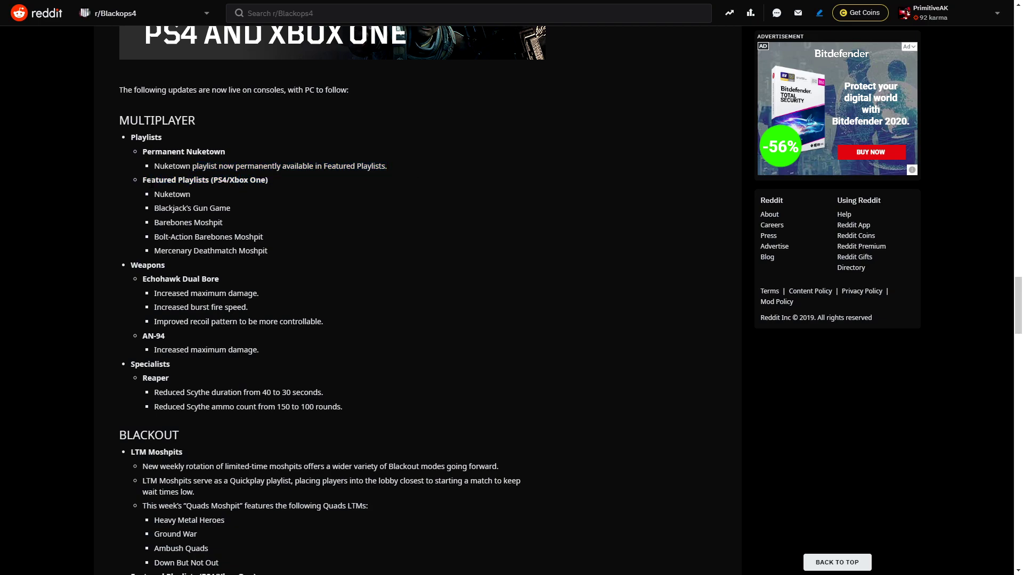
pyautogui.moveTo(153, 196); pyautogui.dragTo(230, 231)
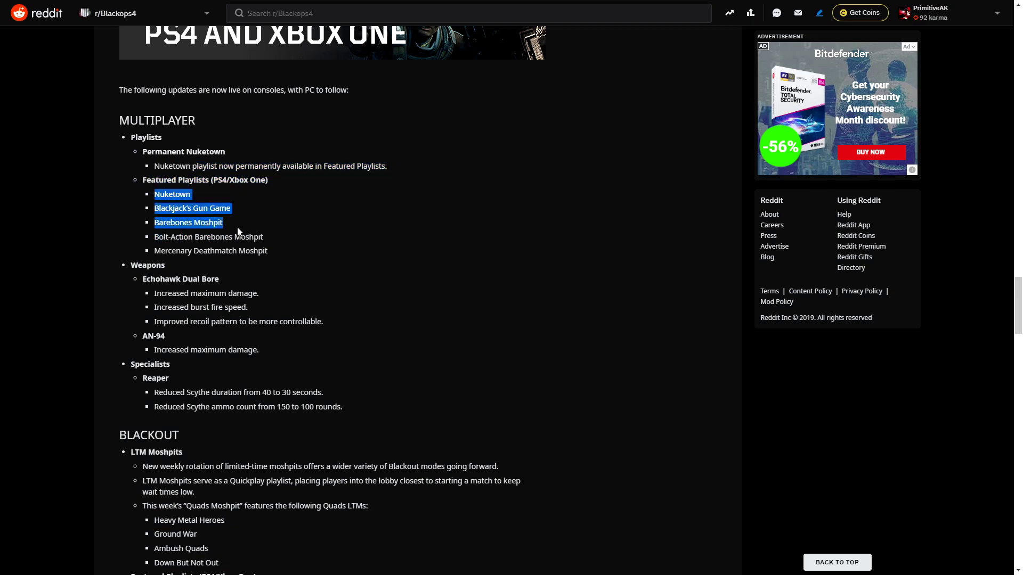
pyautogui.click(188, 194)
# Step: Briefly highlight Blackjack's Gun Game, Bolt-Action Barebones Moshpit and Mercenary Deathmatch Moshpit
pyautogui.moveTo(155, 208); pyautogui.dragTo(280, 209)
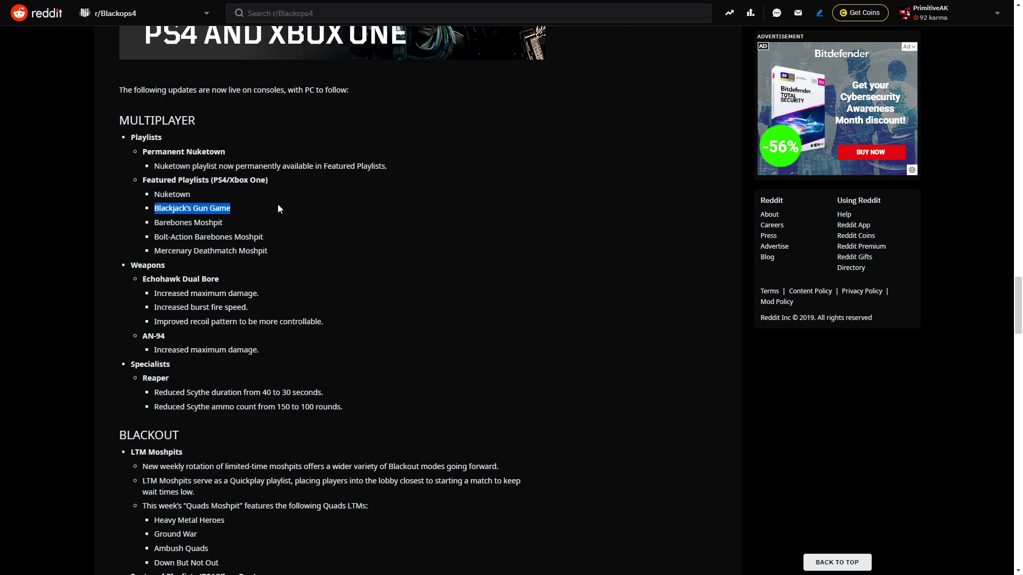
pyautogui.click(150, 223)
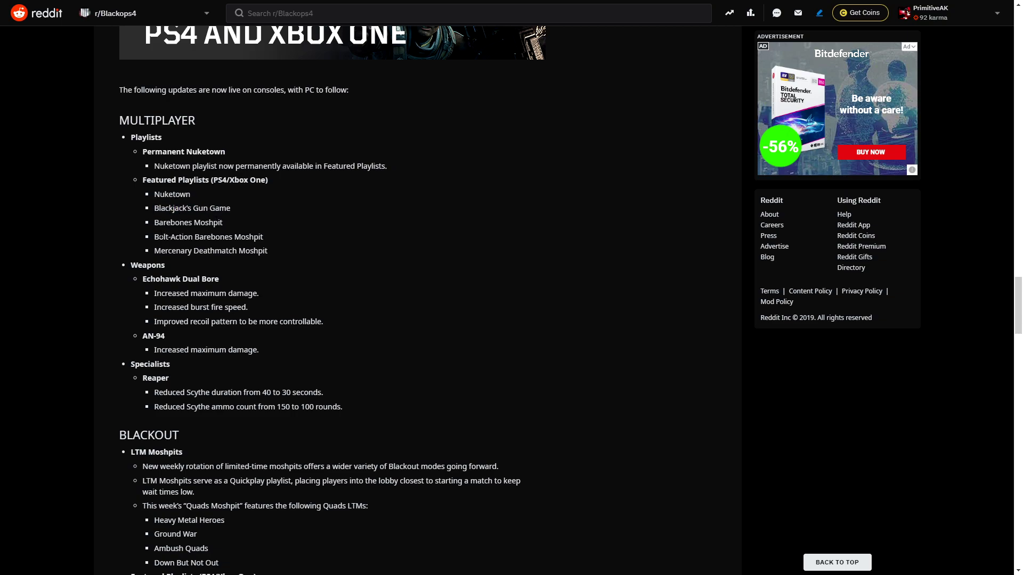
pyautogui.moveTo(154, 238); pyautogui.dragTo(384, 248)
pyautogui.click(384, 248)
pyautogui.tripleClick(382, 258)
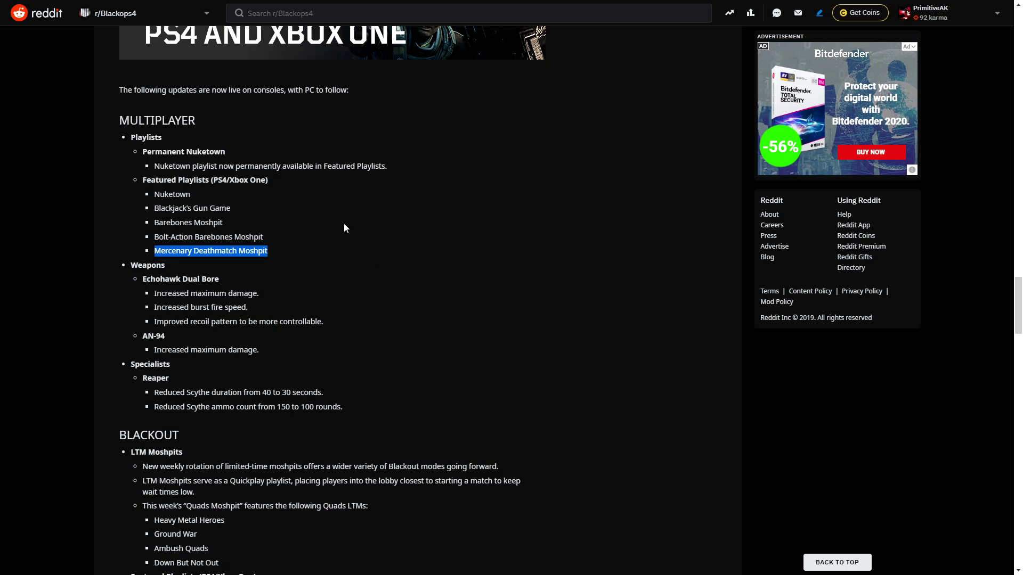
pyautogui.click(149, 195)
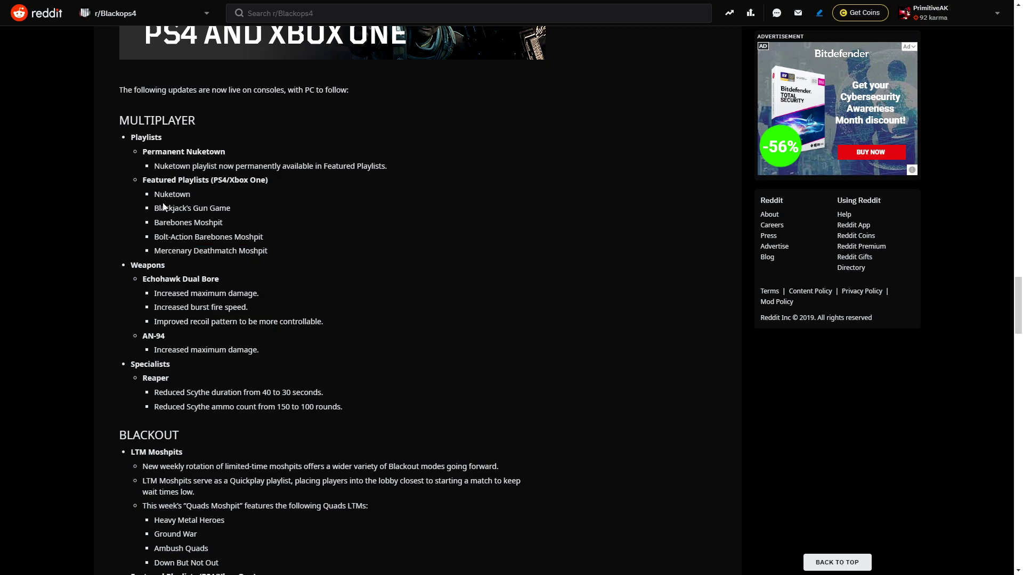
pyautogui.scroll(-1, 273, 210)
pyautogui.scroll(-1, 264, 176)
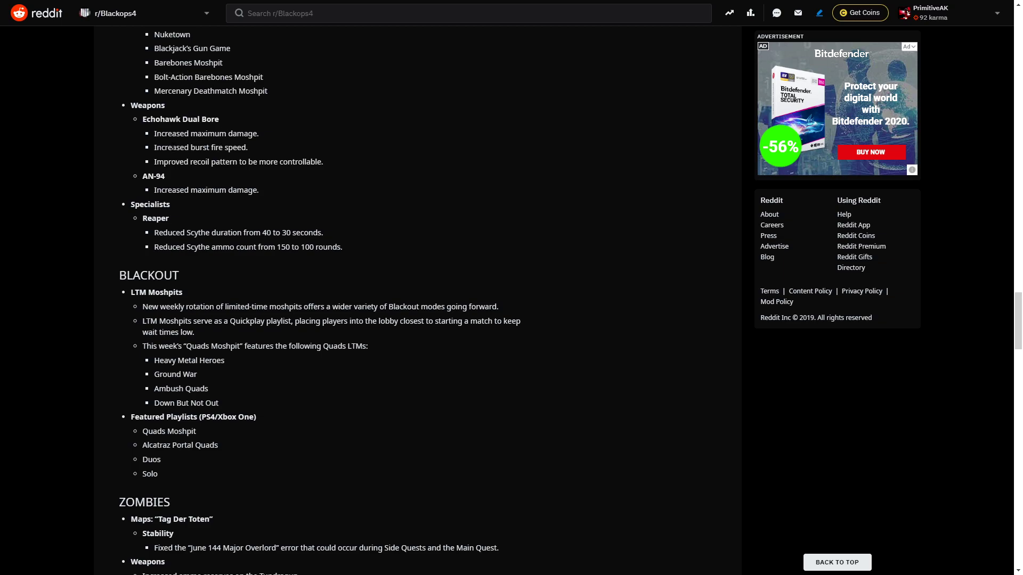
# Step: Briefly highlight the Echohawk Dual Bore damage and fire speed buff lines, then deselect
pyautogui.moveTo(248, 148); pyautogui.dragTo(129, 138)
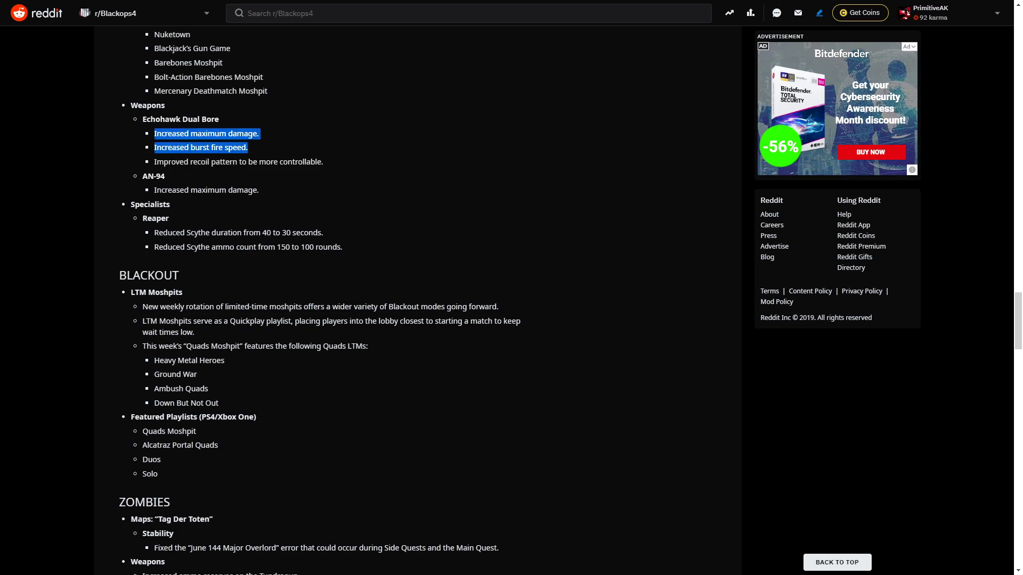
pyautogui.click(162, 161)
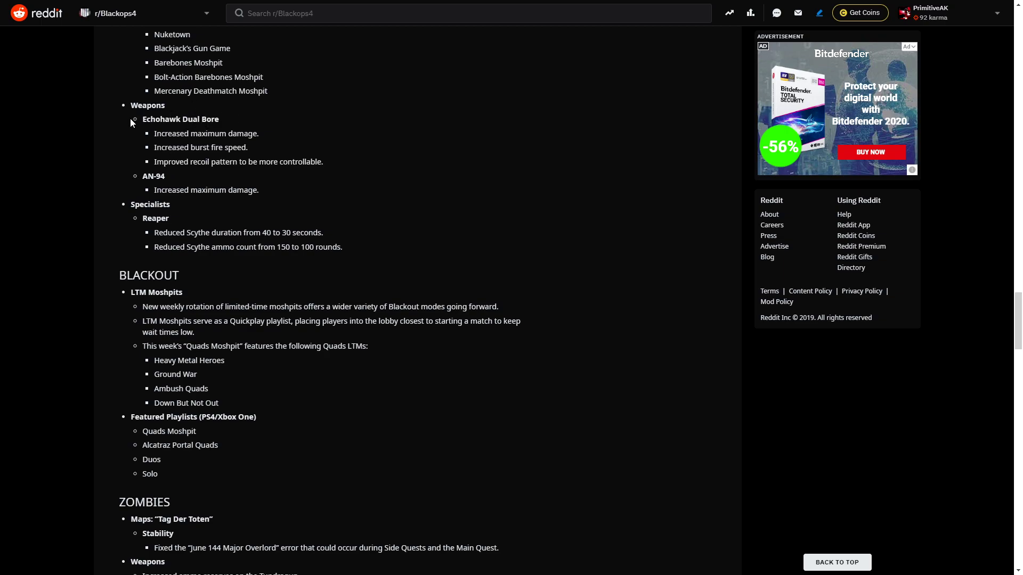
pyautogui.moveTo(131, 119); pyautogui.dragTo(332, 164)
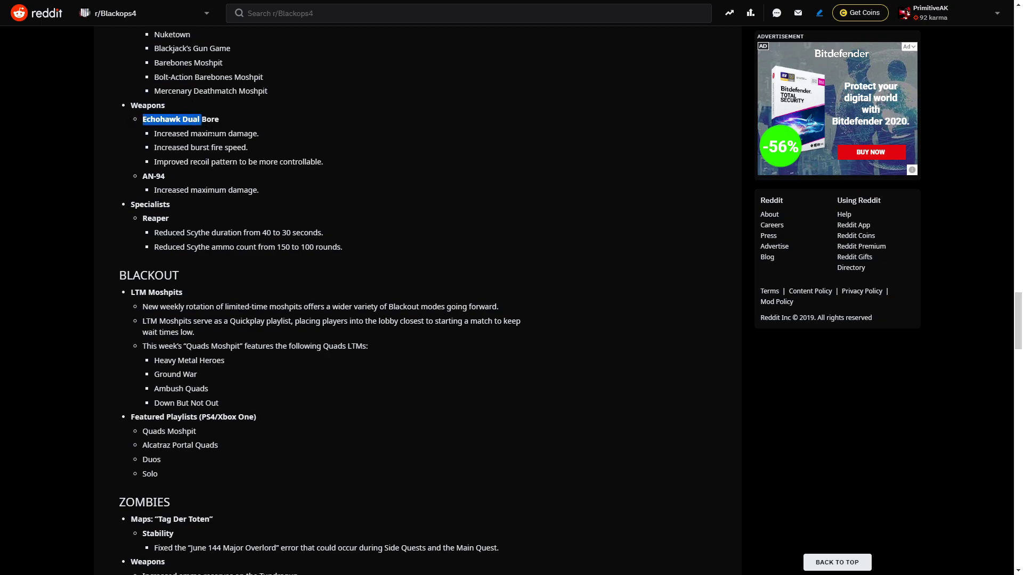
pyautogui.click(326, 136)
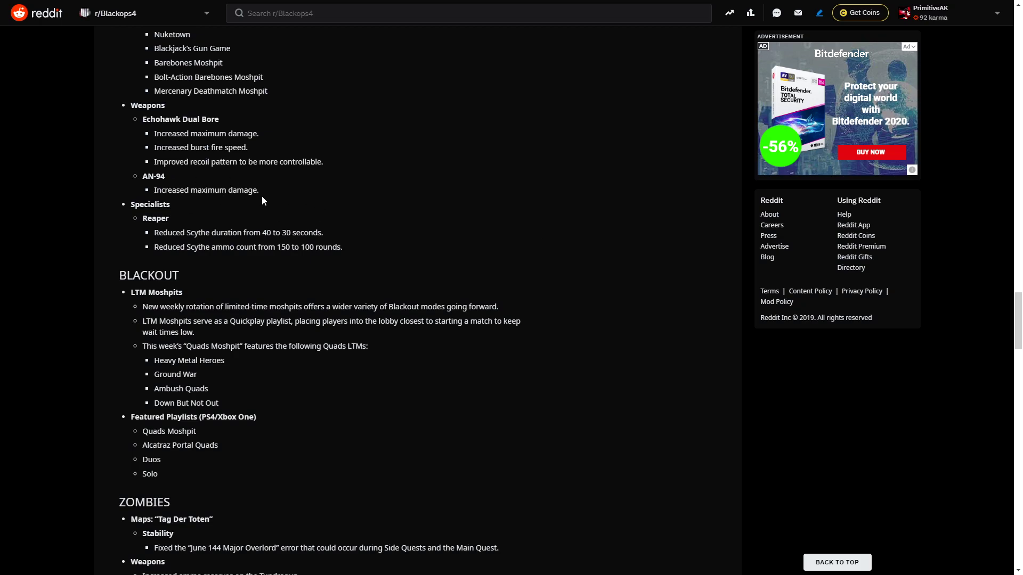
# Step: Briefly select the AN-94 damage note and the word Reaper, then clear them
pyautogui.moveTo(260, 194); pyautogui.dragTo(152, 195)
pyautogui.doubleClick(155, 218)
pyautogui.click(240, 196)
pyautogui.moveTo(268, 190); pyautogui.dragTo(130, 178)
pyautogui.moveTo(288, 162); pyautogui.dragTo(280, 162)
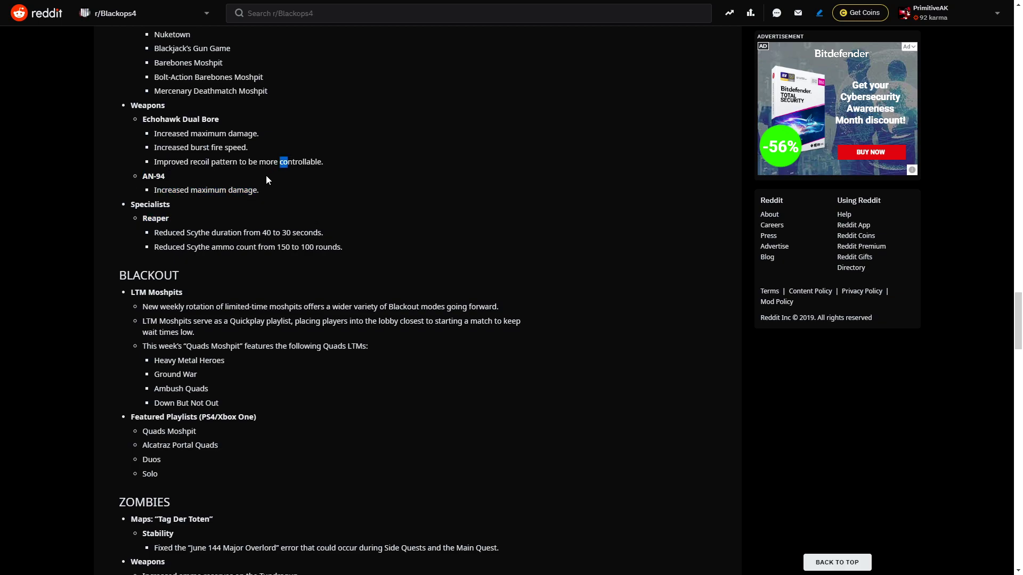
pyautogui.scroll(-3, 304, 175)
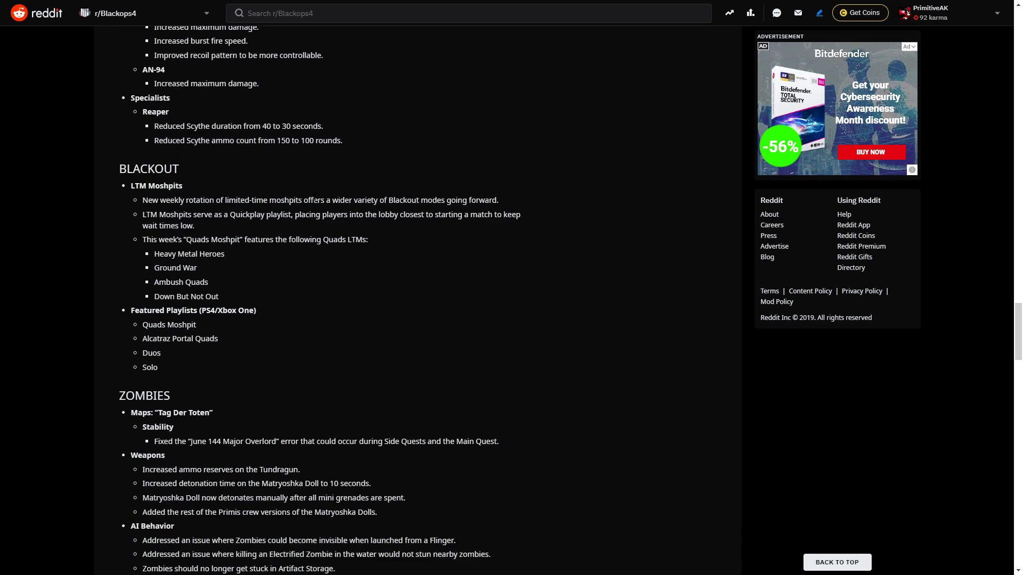
pyautogui.scroll(1, 212, 76)
pyautogui.scroll(1, 212, 77)
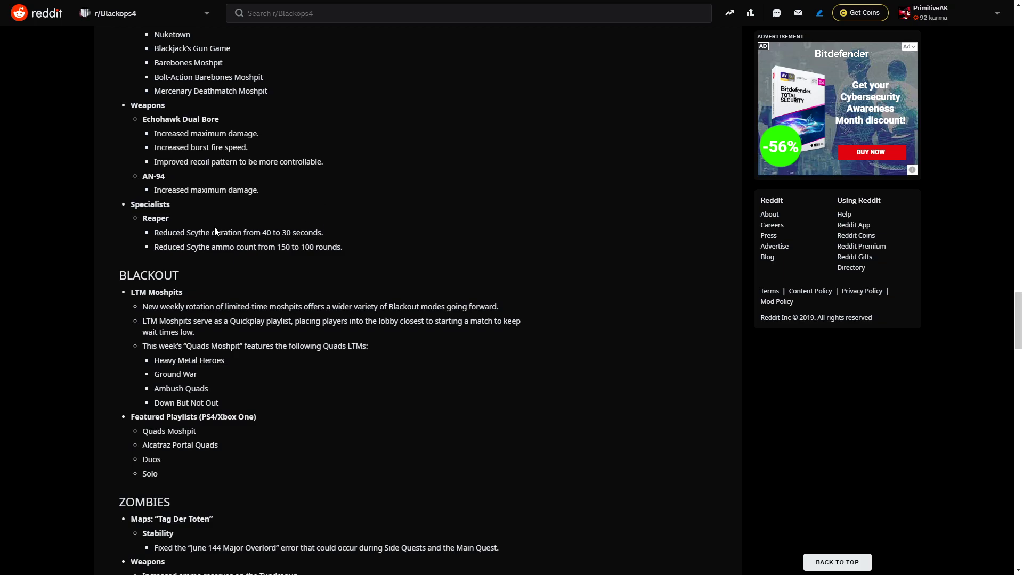
pyautogui.scroll(-1, 314, 231)
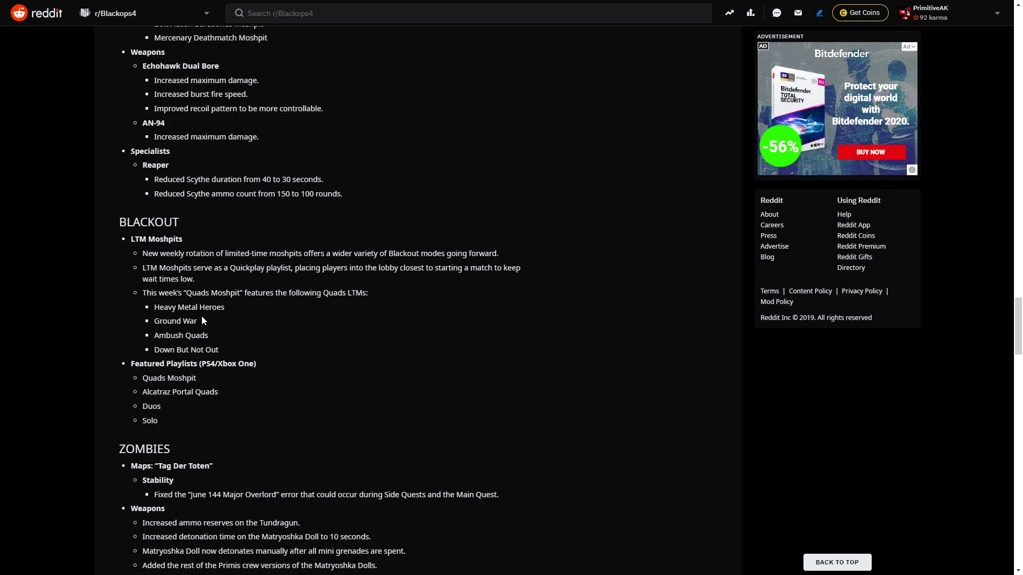
# Step: Select Heavy Metal Heroes through Down But Not Out under the Quads Moshpit bullet
pyautogui.moveTo(150, 307); pyautogui.dragTo(244, 307)
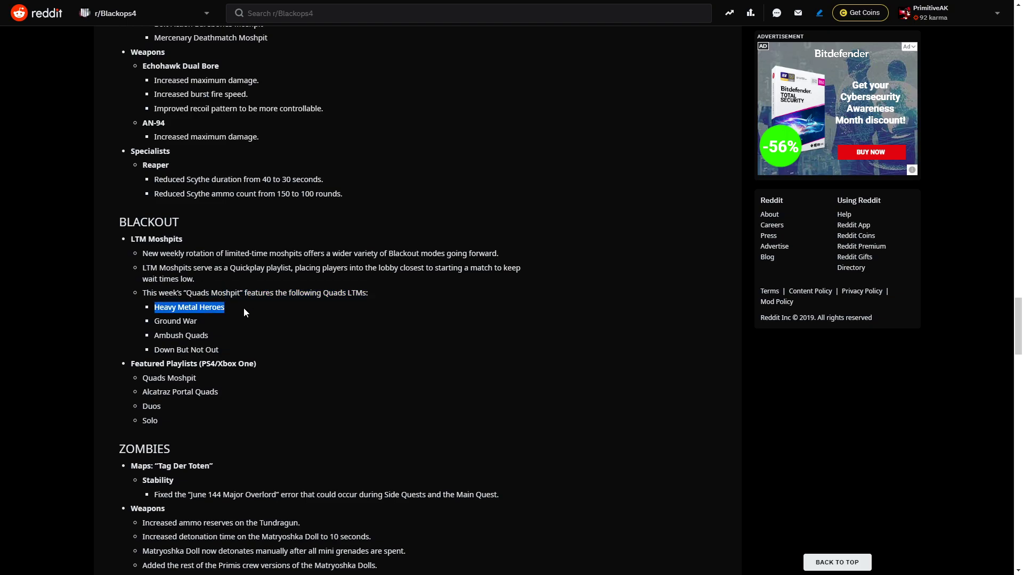
pyautogui.click(230, 318)
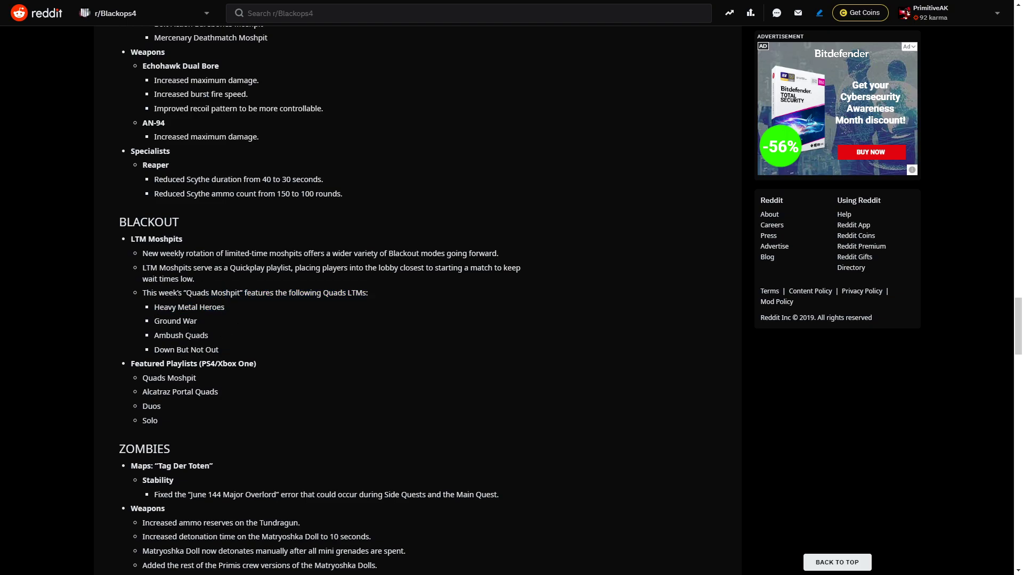
pyautogui.moveTo(223, 357)
pyautogui.mouseDown()
pyautogui.moveTo(154, 293)
pyautogui.moveTo(148, 306)
pyautogui.mouseUp()
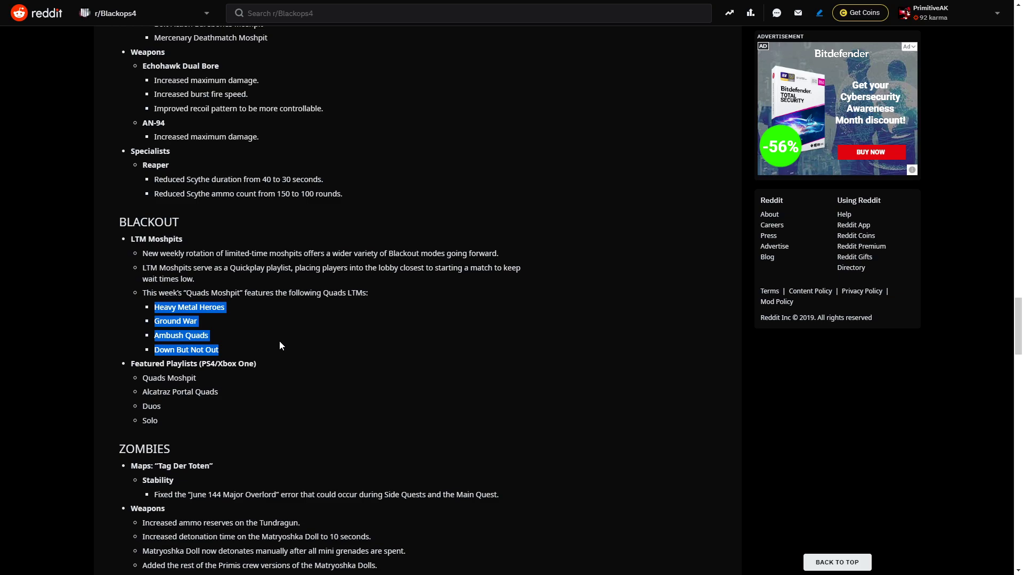
pyautogui.scroll(-3, 281, 364)
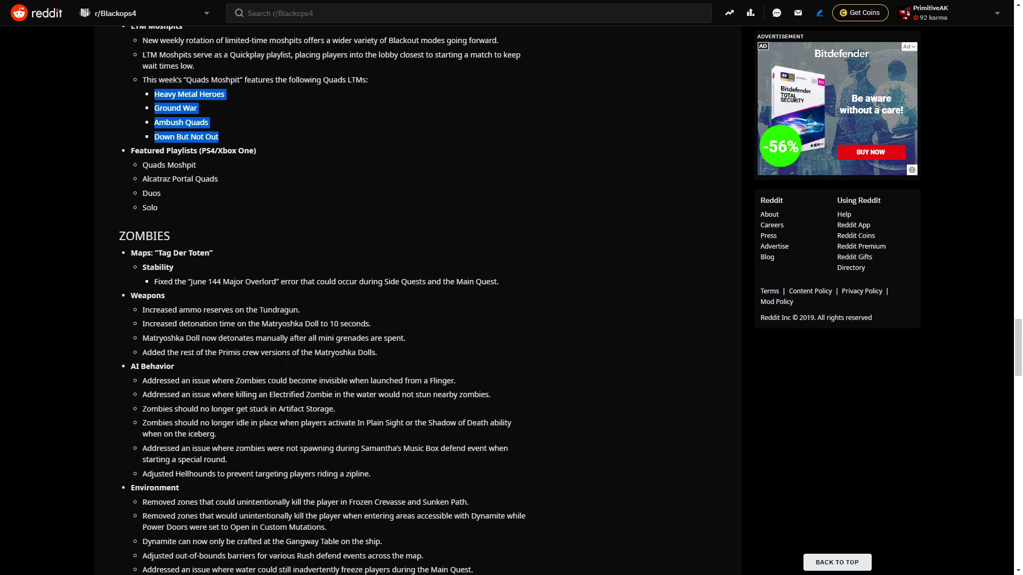
pyautogui.scroll(-2, 272, 299)
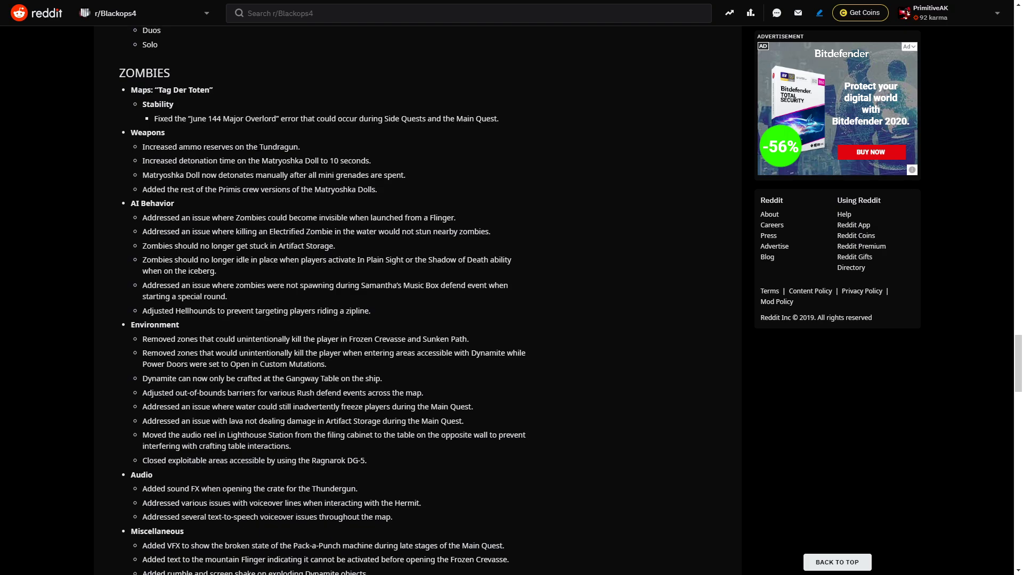
pyautogui.scroll(-1, 240, 145)
pyautogui.scroll(1, 166, 142)
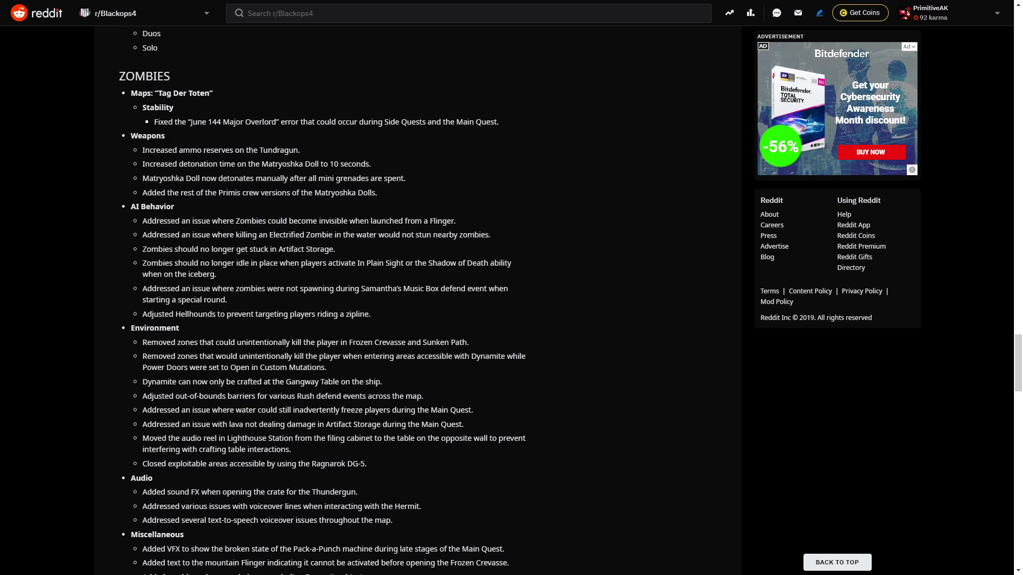
pyautogui.scroll(-3, 339, 121)
pyautogui.scroll(-4, 331, 214)
pyautogui.scroll(-5, 333, 200)
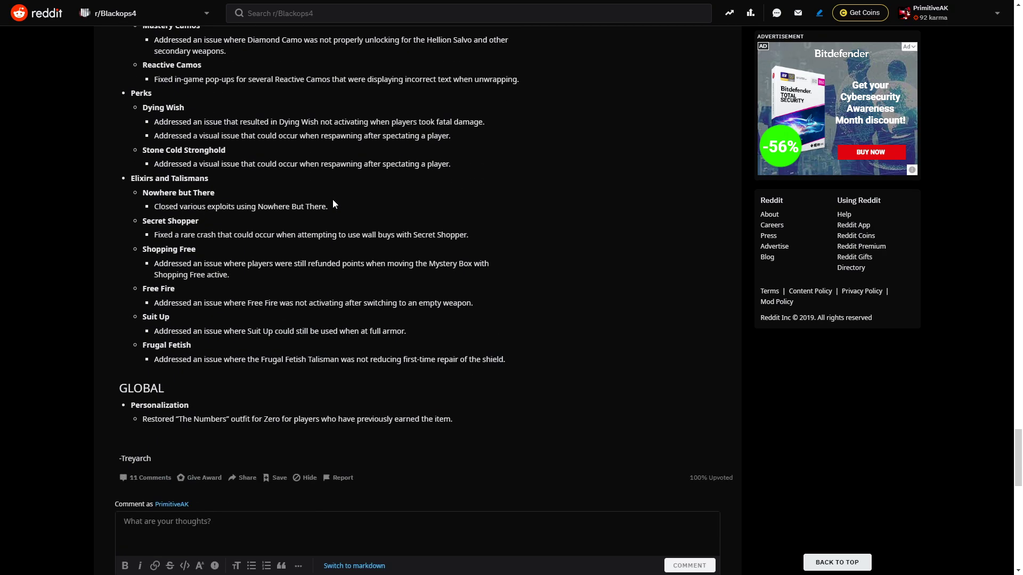
pyautogui.scroll(-2, 333, 200)
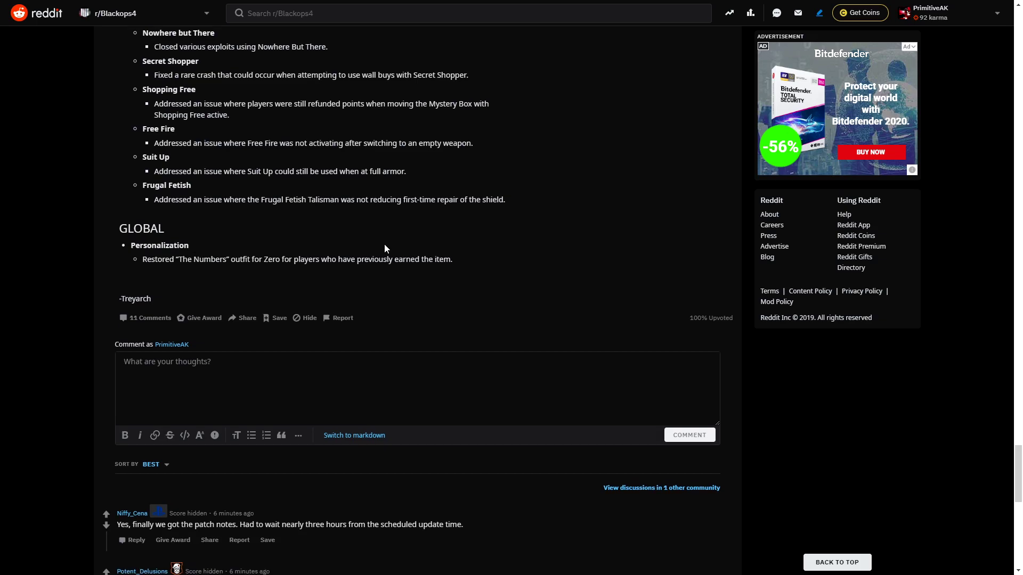
# Step: Select the Global Personalization bullet restoring 'The Numbers' outfit for Zero
pyautogui.moveTo(360, 261)
pyautogui.mouseDown()
pyautogui.moveTo(452, 260)
pyautogui.moveTo(52, 251)
pyautogui.mouseUp()
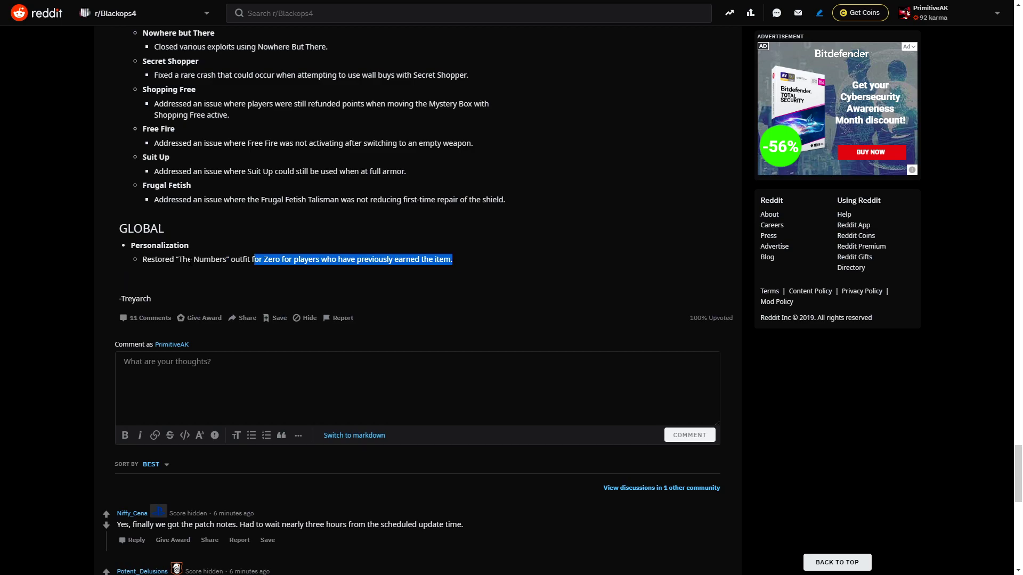
pyautogui.moveTo(51, 251); pyautogui.dragTo(123, 242)
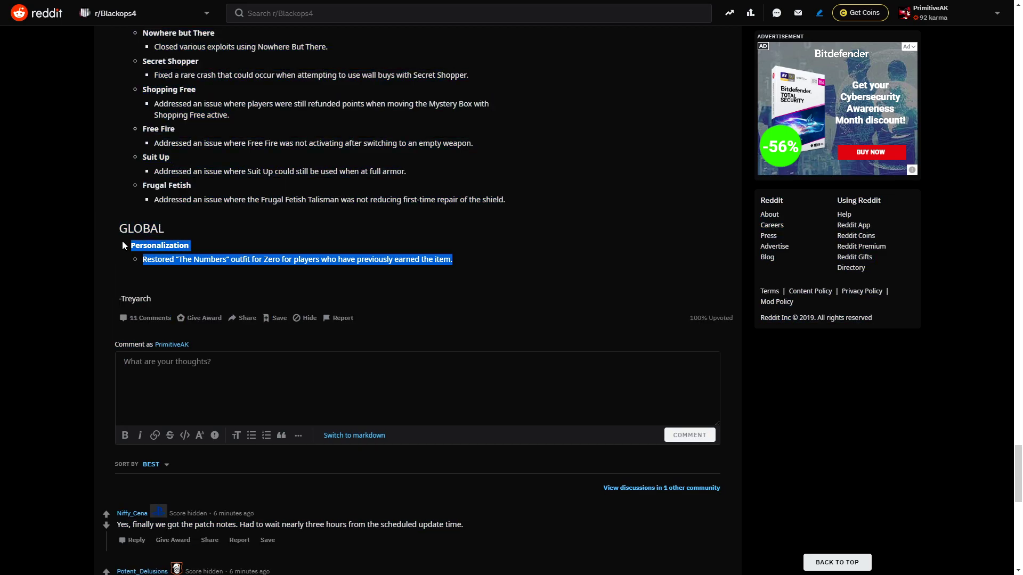
pyautogui.scroll(2, 200, 236)
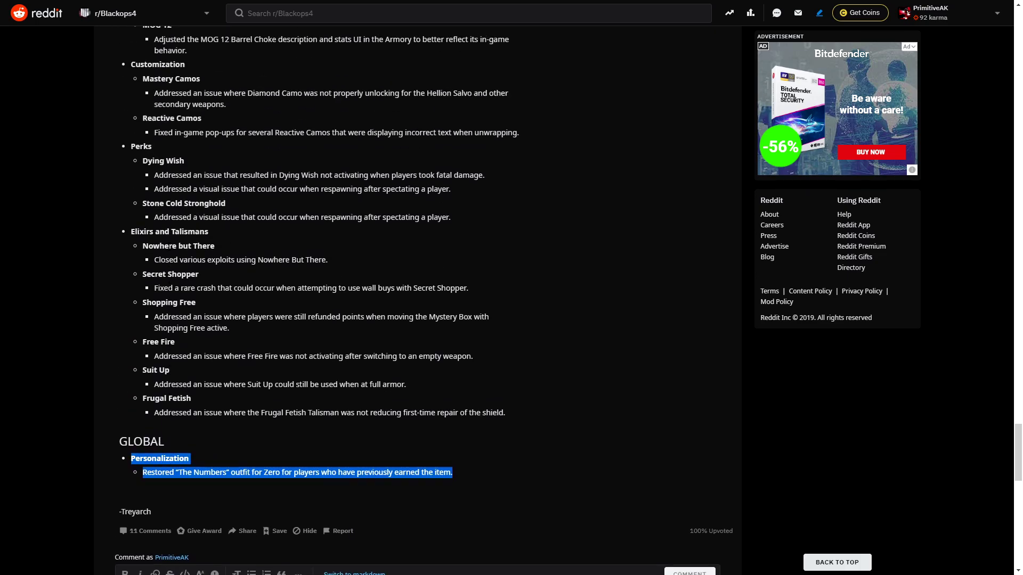
pyautogui.scroll(10, 230, 233)
pyautogui.scroll(10, 227, 218)
pyautogui.scroll(10, 229, 214)
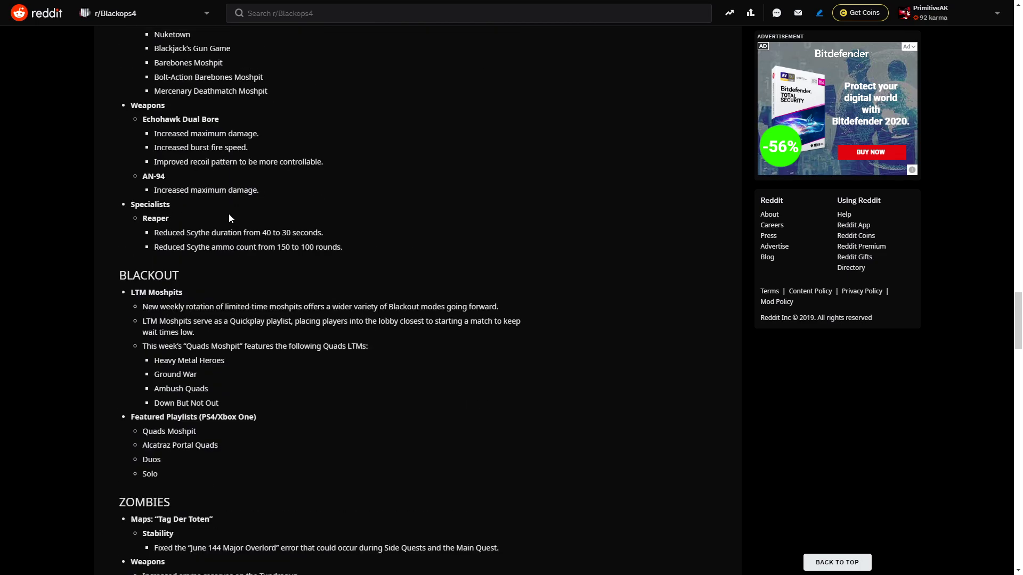
pyautogui.scroll(10, 230, 209)
pyautogui.scroll(3, 229, 209)
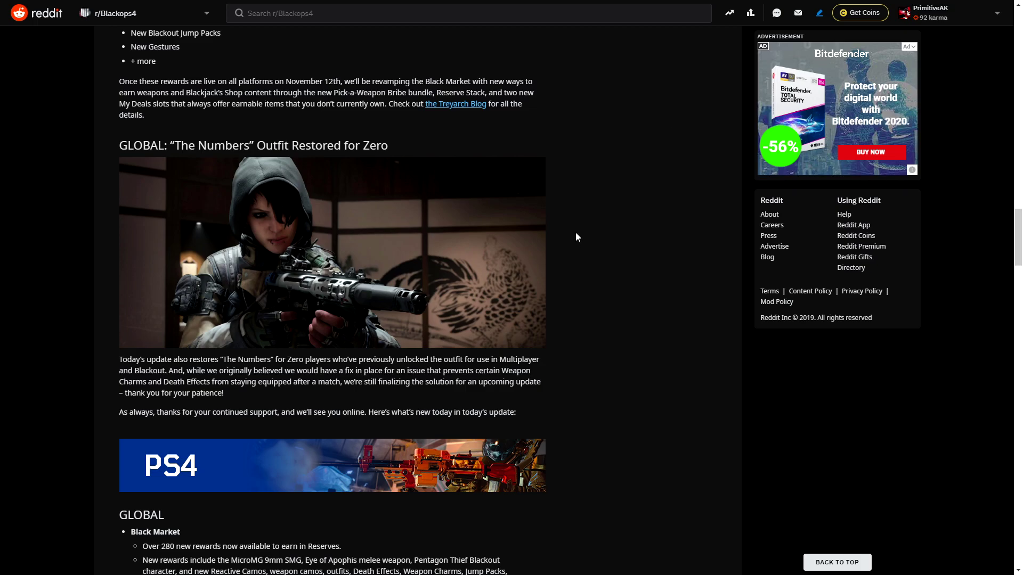
pyautogui.scroll(1, 475, 136)
pyautogui.scroll(-1, 484, 121)
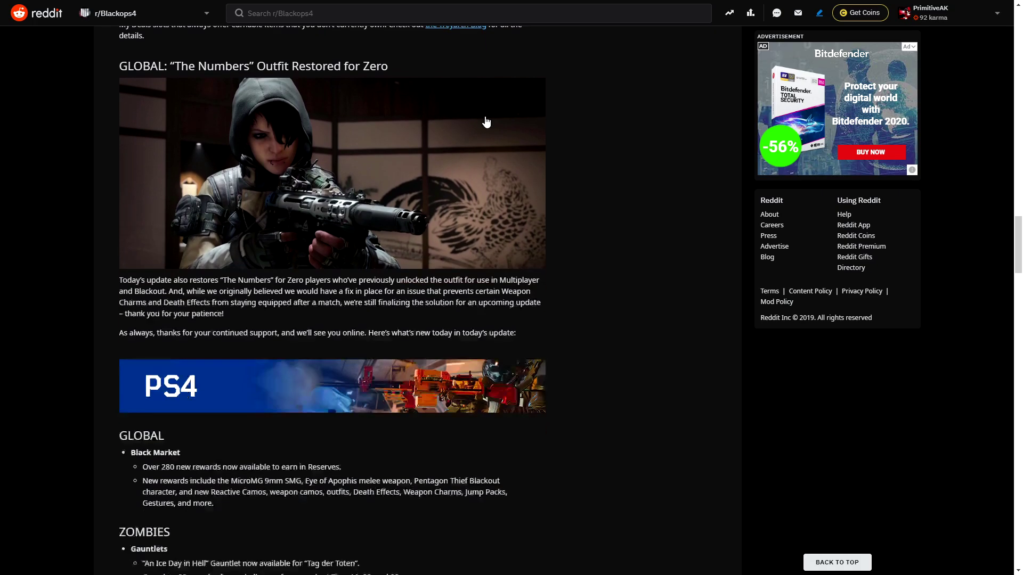
pyautogui.scroll(-4, 484, 121)
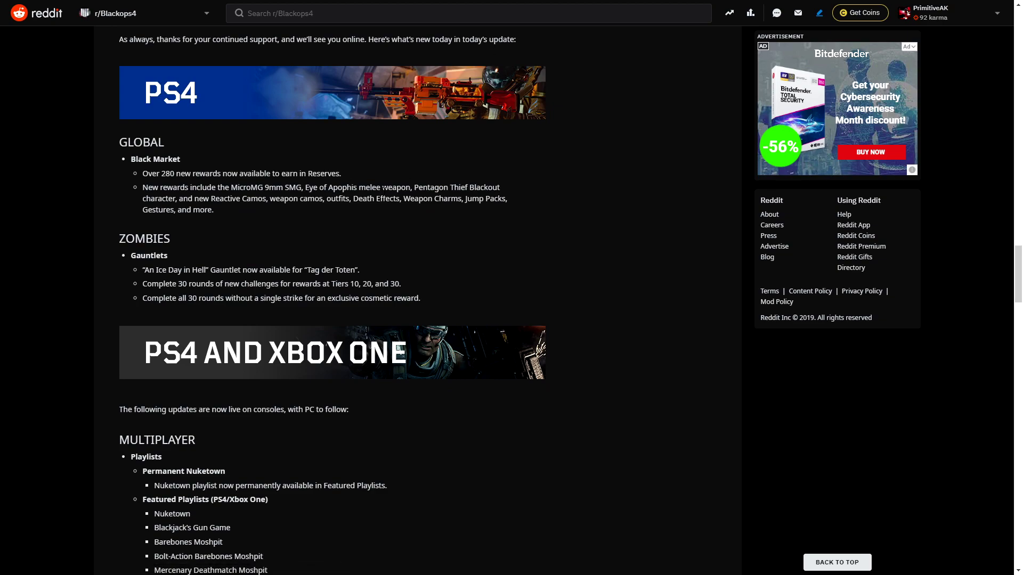